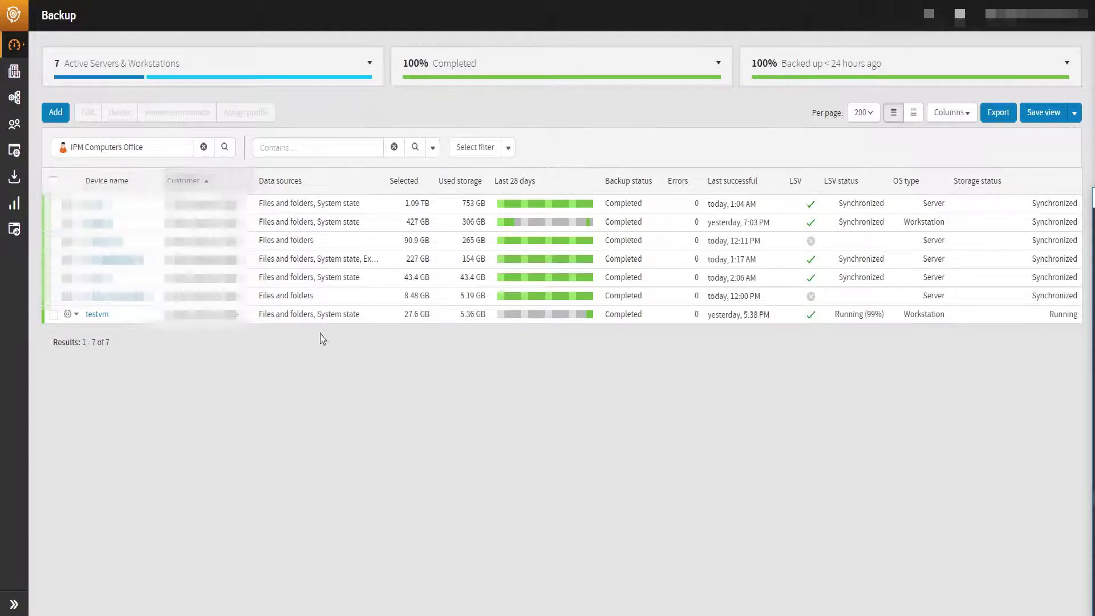
- Launch the backup client for the testvm device from its gear menu
click(76, 315)
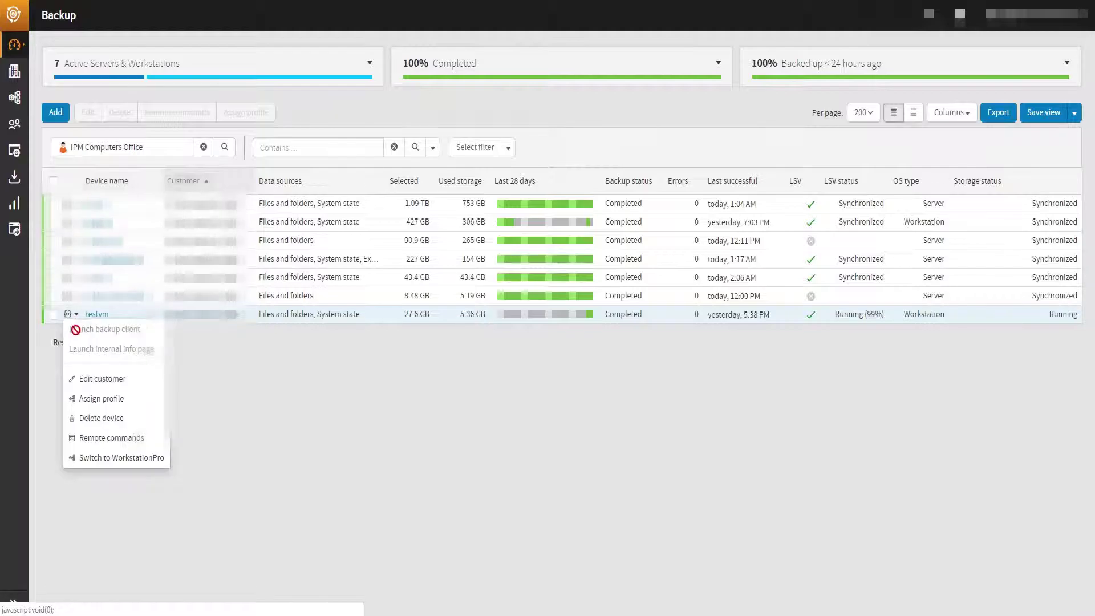
click(102, 350)
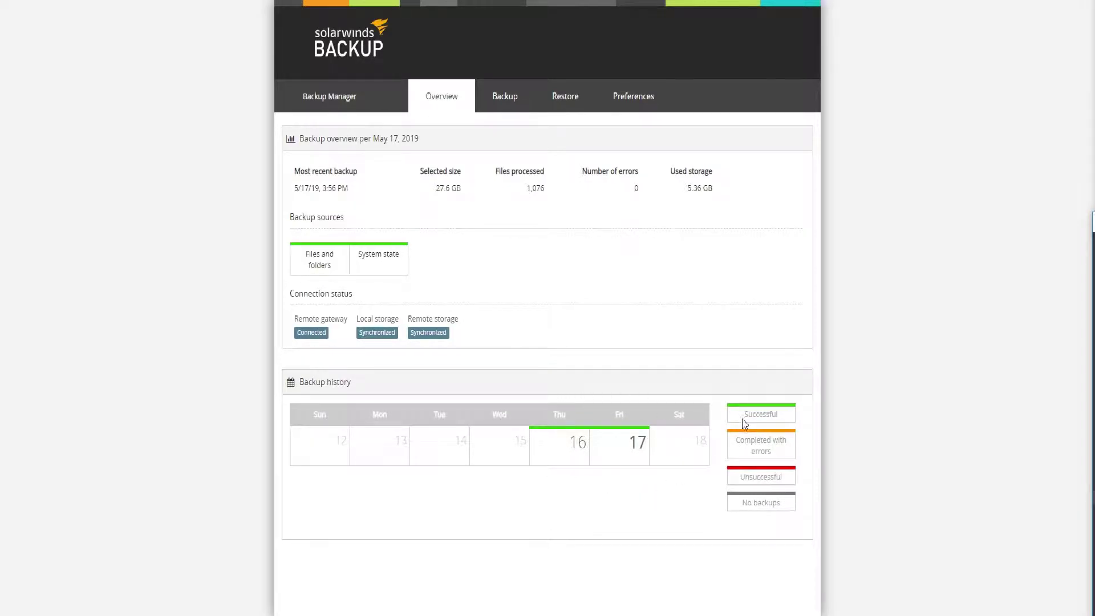
- Pick the Friday 17 backup session and go to the Restore files and folders page
click(615, 444)
click(495, 107)
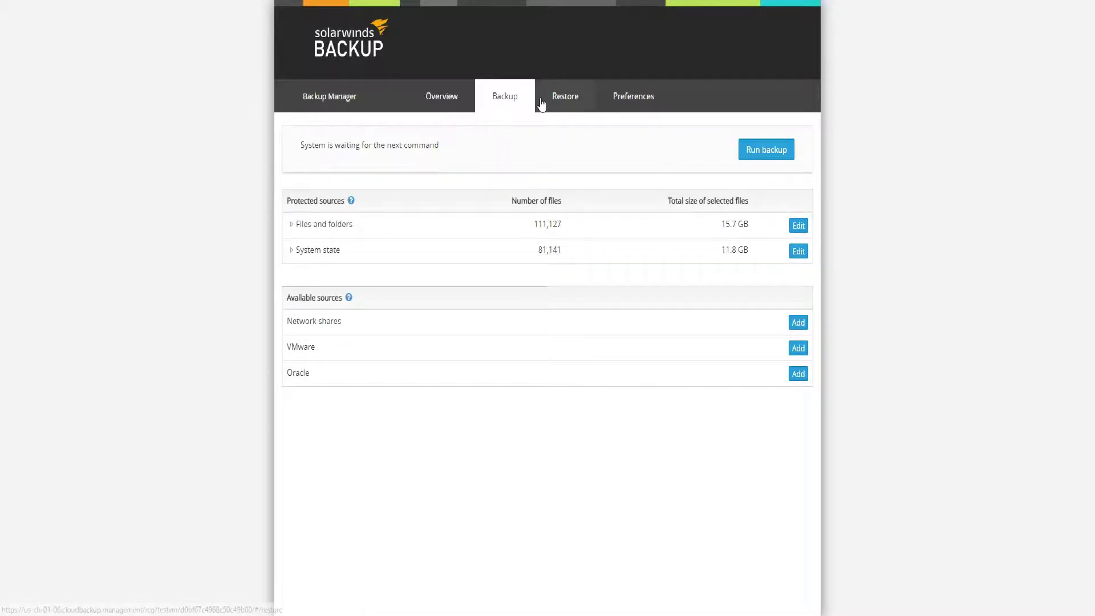
click(563, 98)
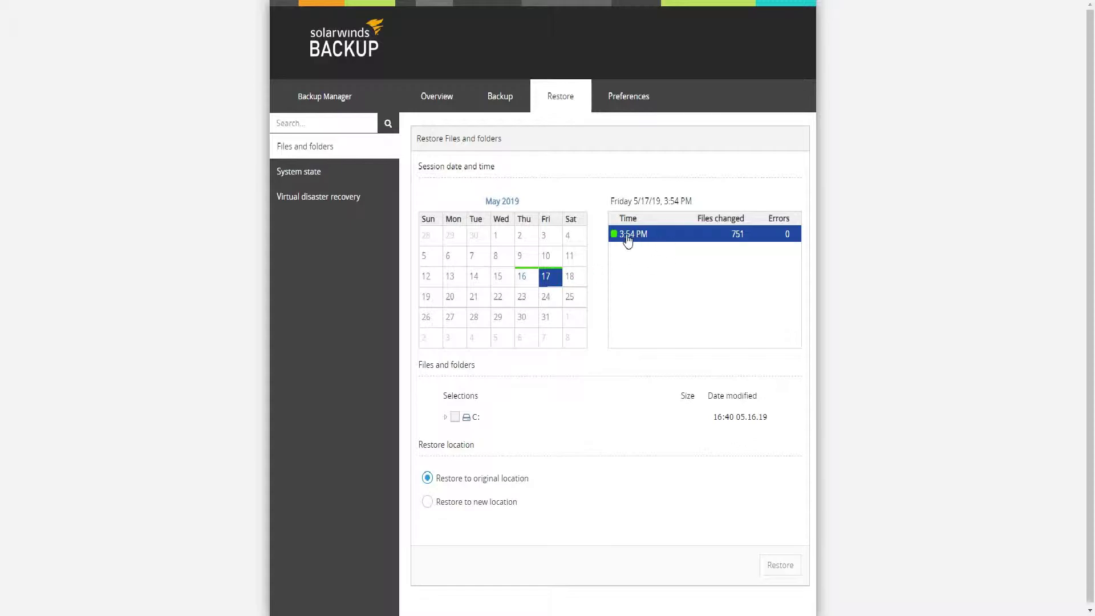
- Select and expand the C: drive for restore, checking then clearing PerfLogs
scroll(673, 239, down, 1)
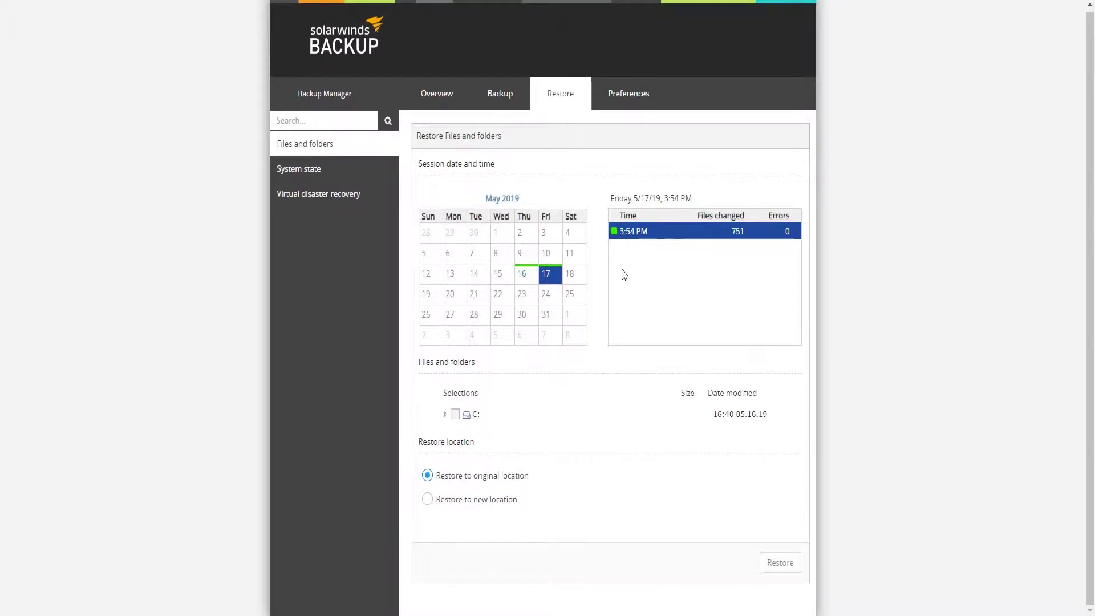
click(454, 415)
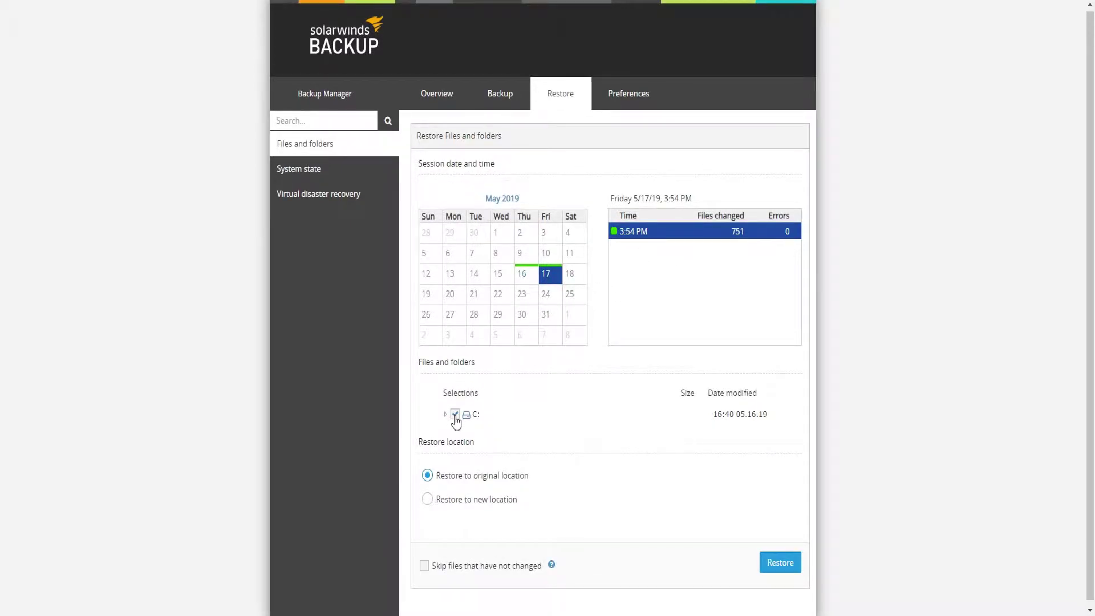
click(445, 414)
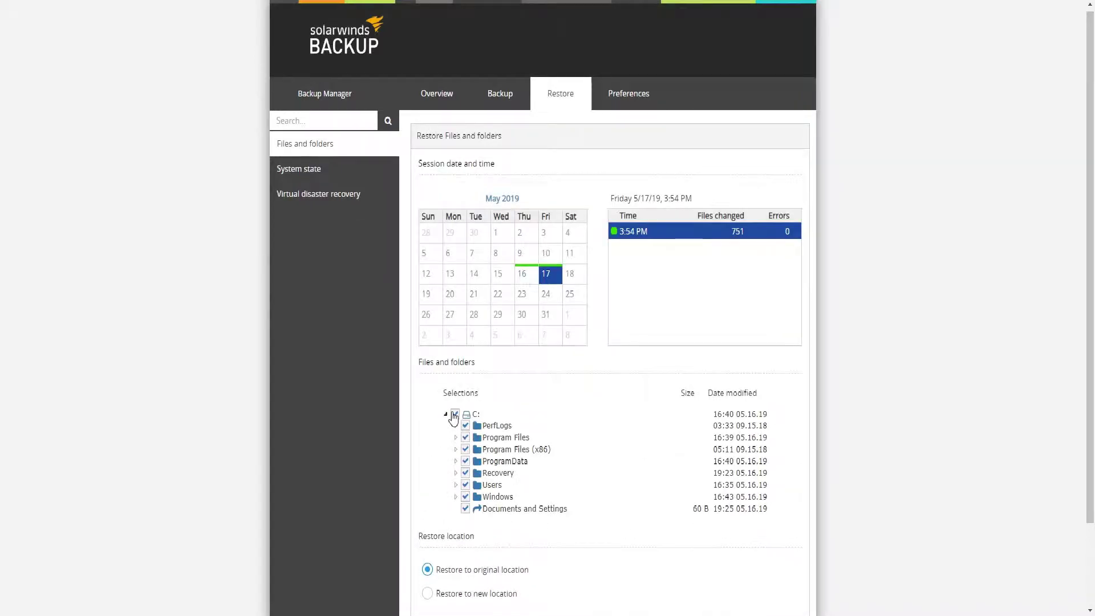
click(465, 426)
click(465, 425)
- Expand Users, select desktop.ini for restore, then view the General backup preferences
click(456, 484)
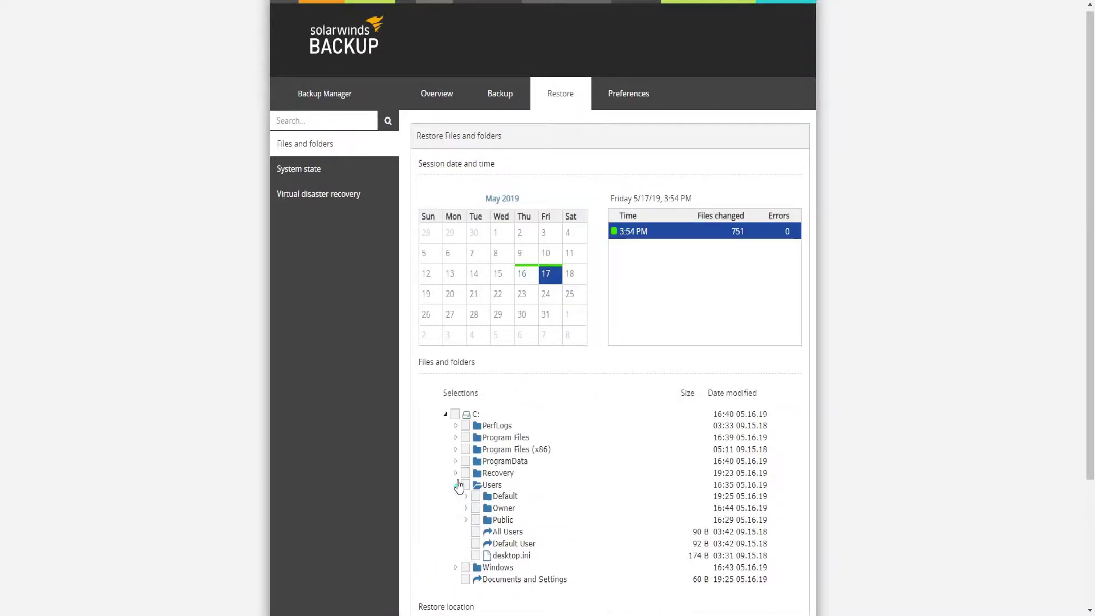
scroll(459, 486, down, 2)
click(475, 424)
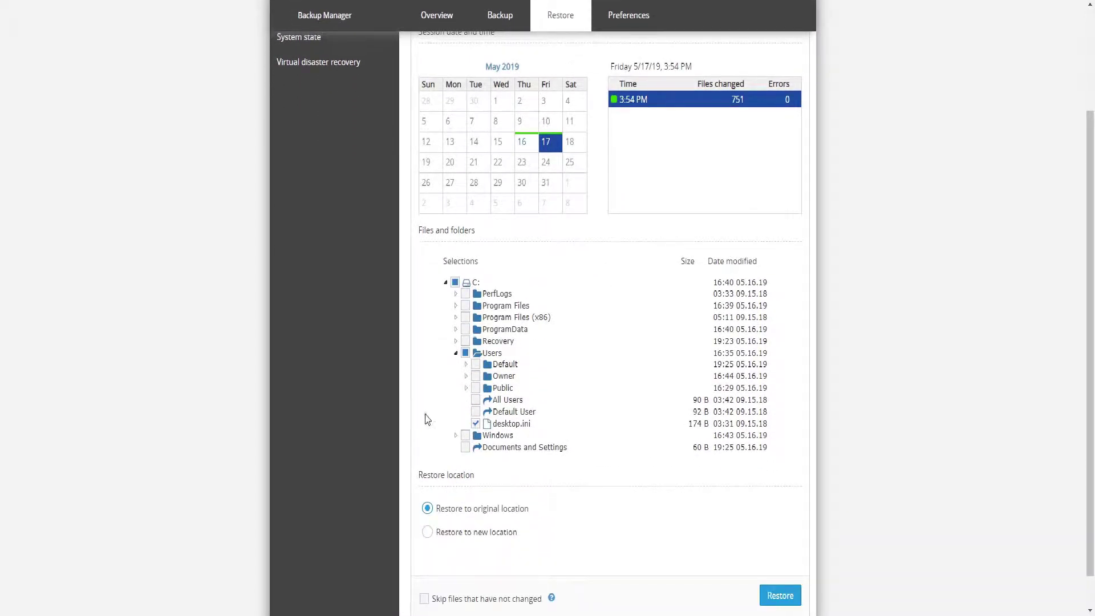
scroll(502, 513, down, 1)
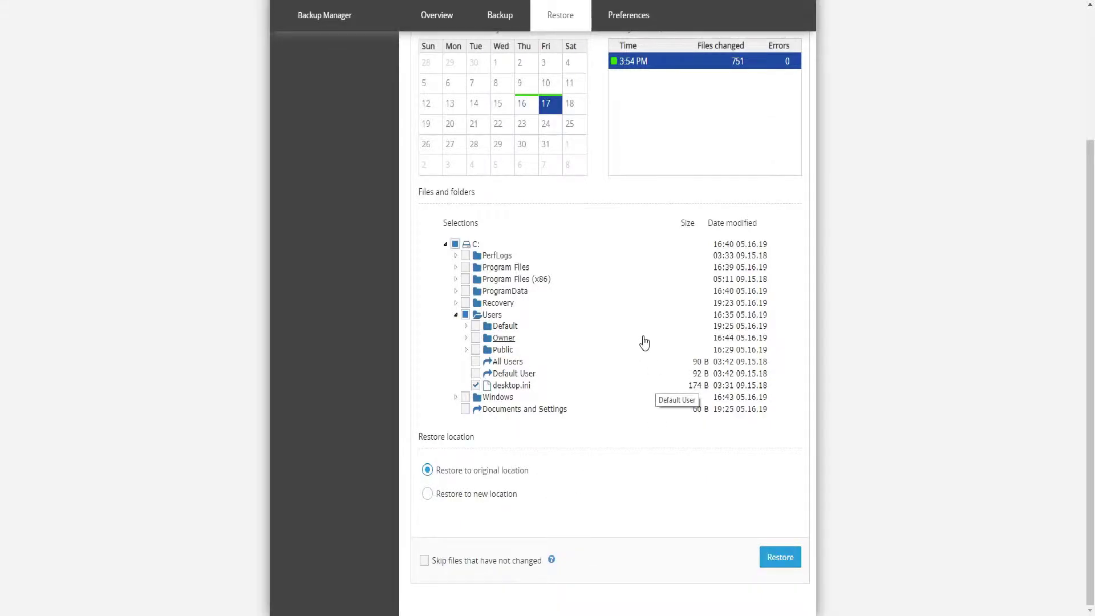
scroll(640, 343, up, 2)
click(625, 68)
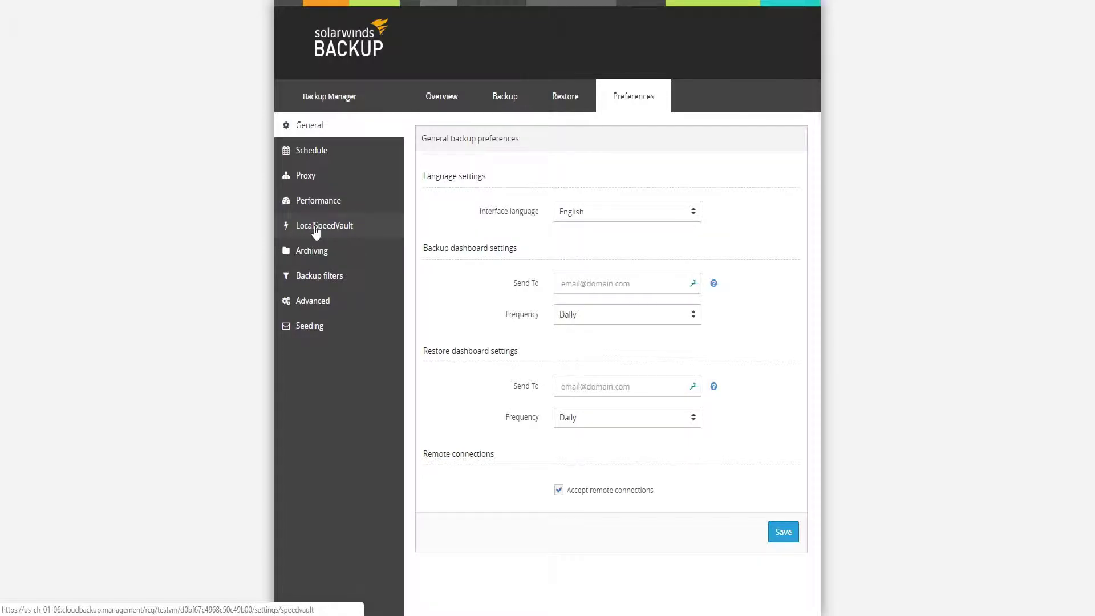
- Review the Schedule and Performance backup preference pages
click(316, 160)
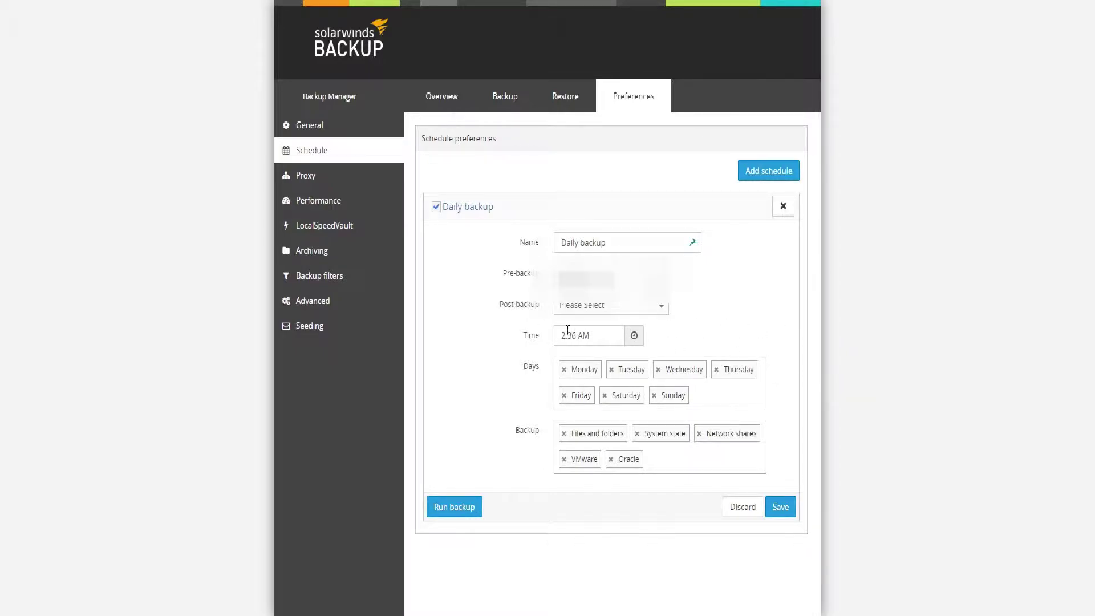
click(318, 200)
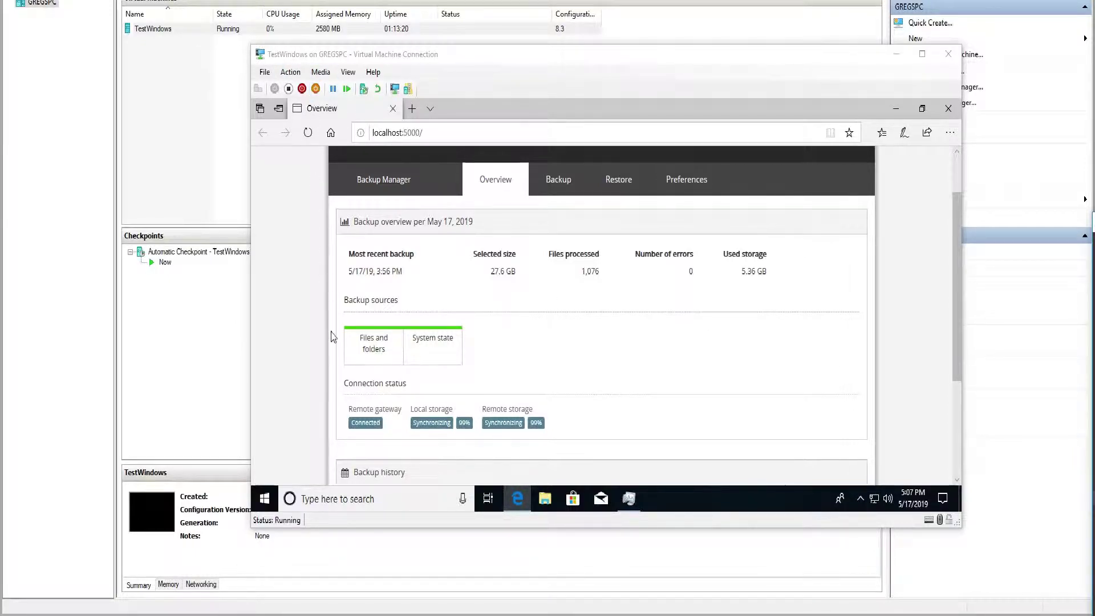
- Close the VM connection, then turn off and delete the TestWindows virtual machine
click(948, 54)
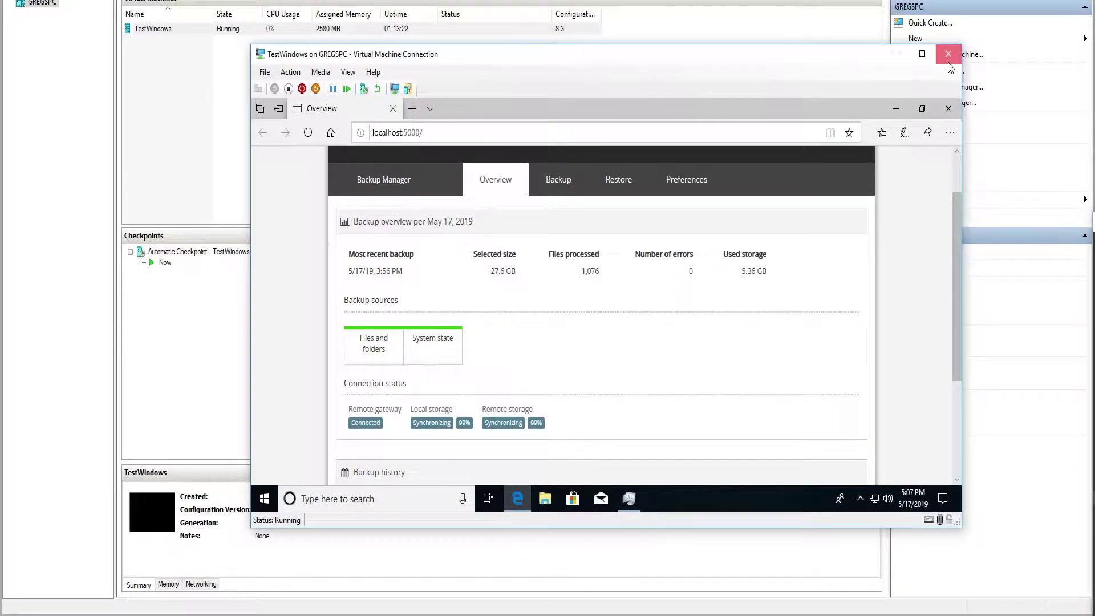
right_click(143, 31)
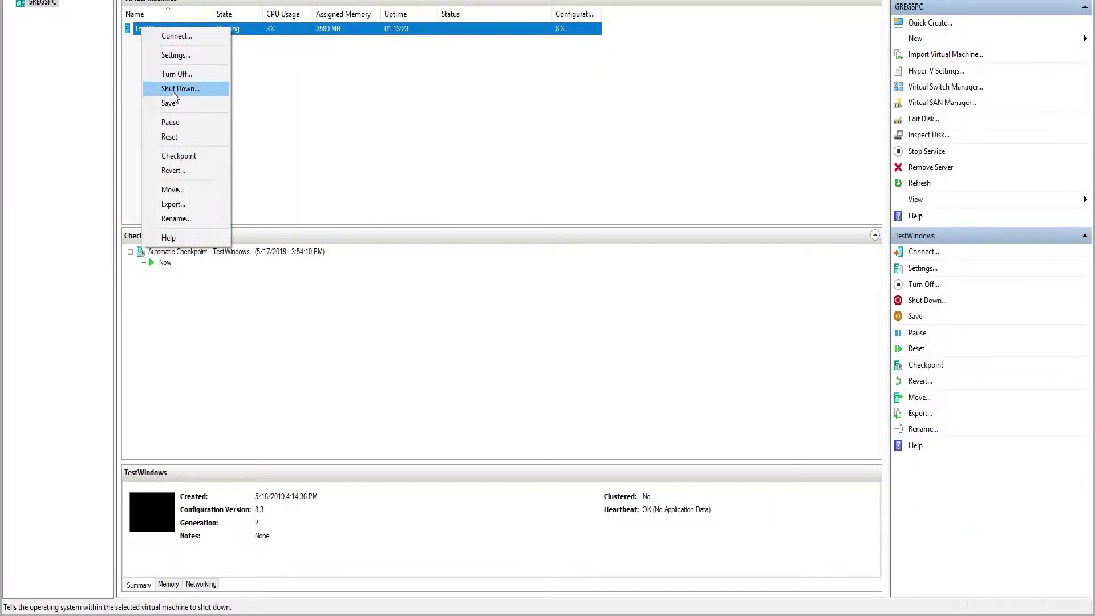
click(177, 74)
right_click(147, 27)
click(196, 157)
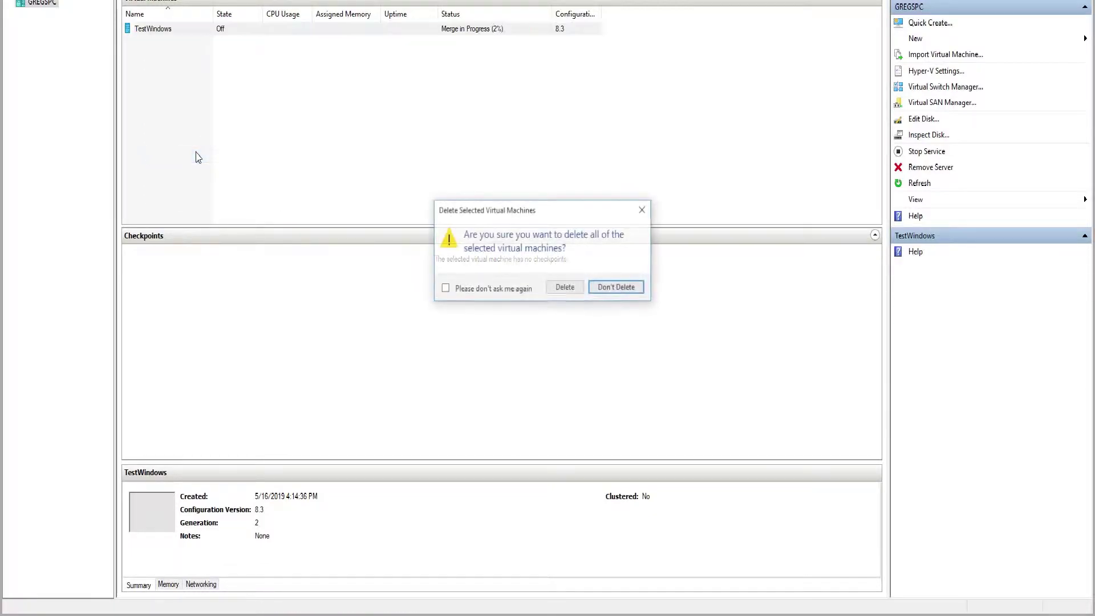
click(569, 288)
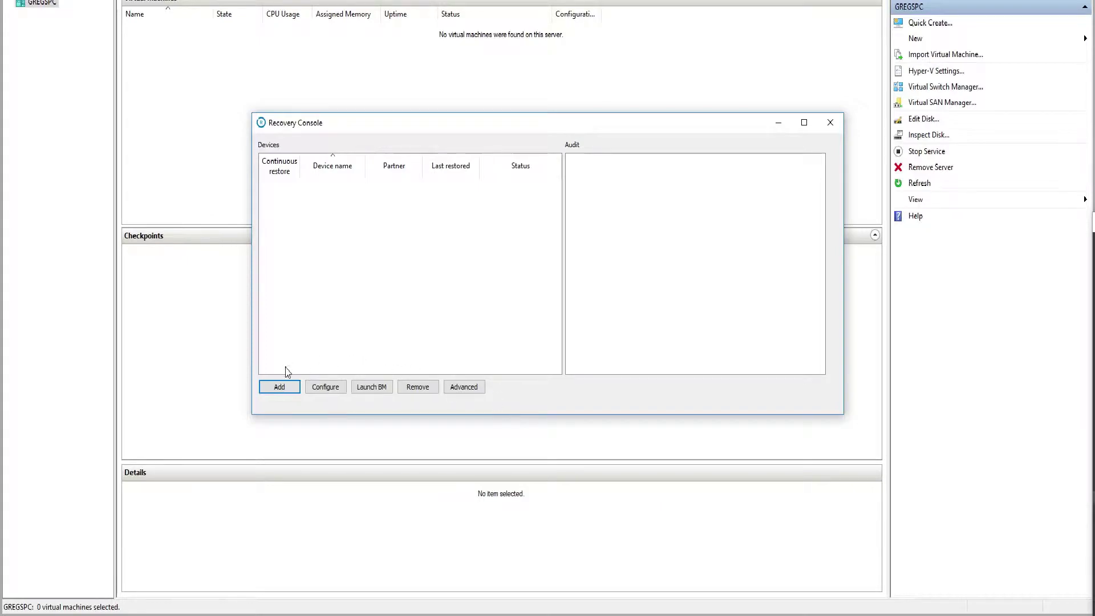
- Open testvm's device properties on the Modification tab and select its device password
click(280, 387)
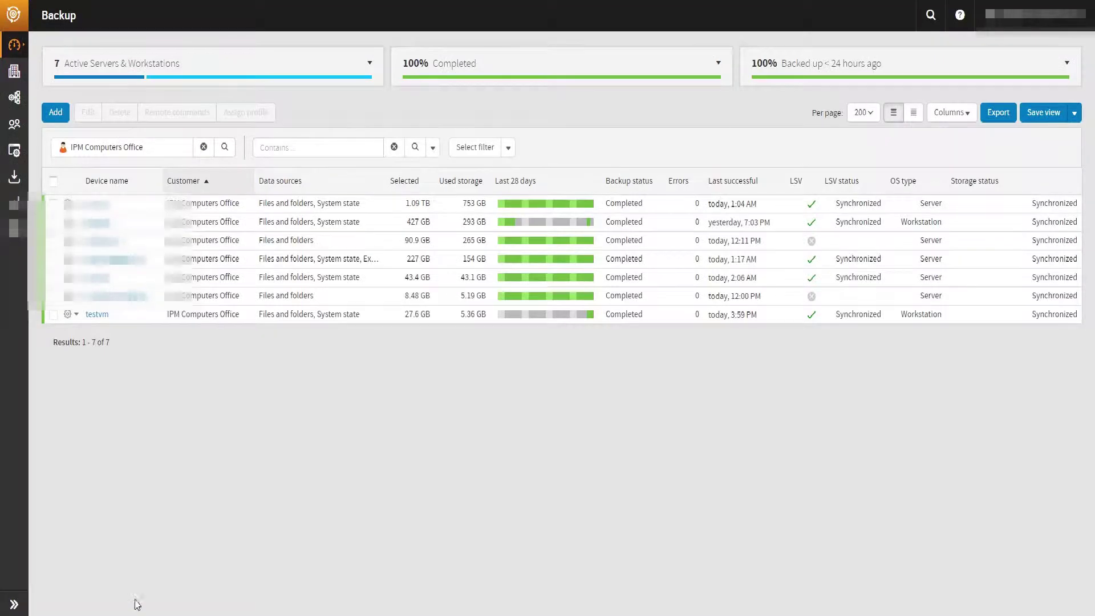
click(98, 316)
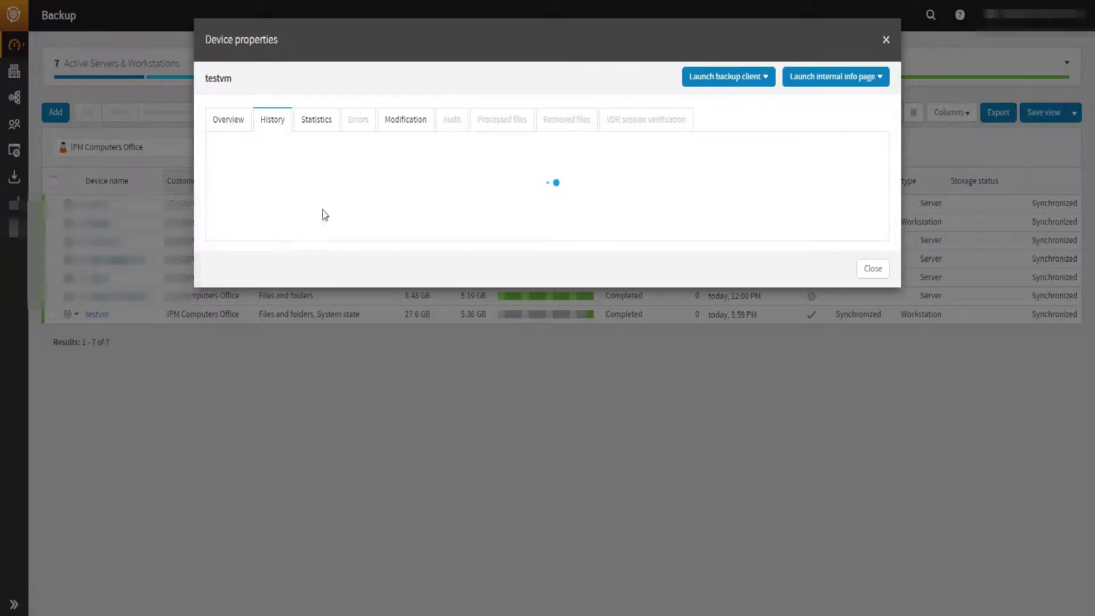
click(404, 122)
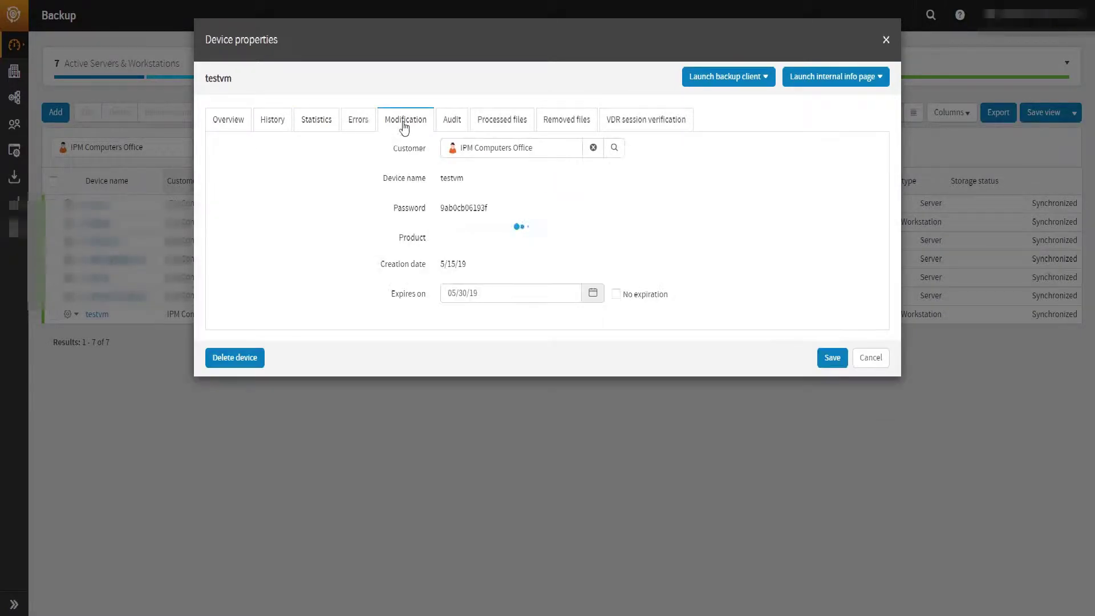
double_click(469, 209)
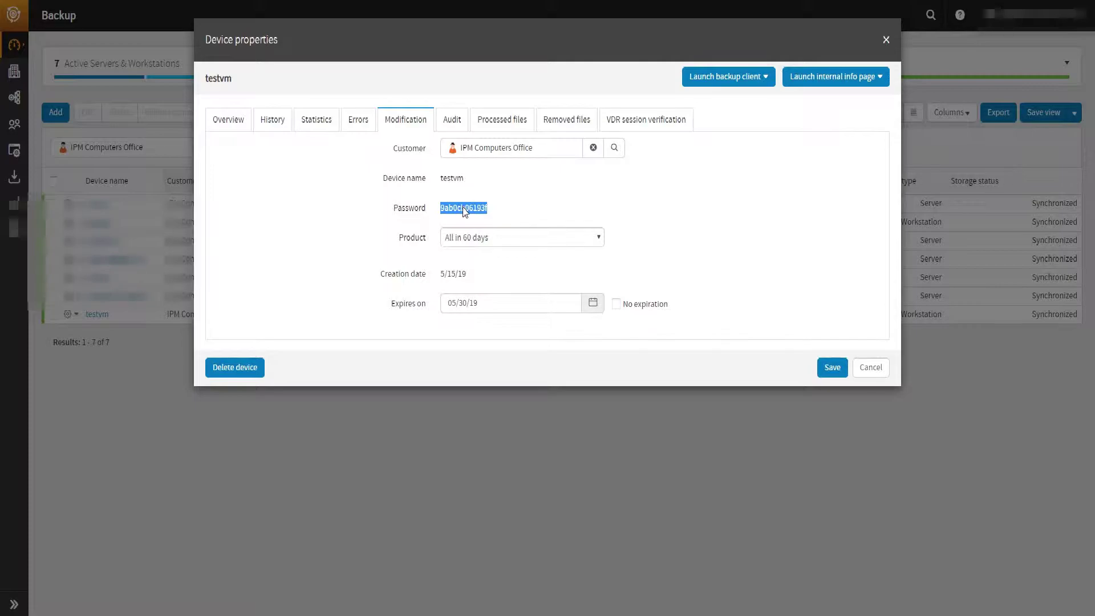
- Add device testvm in Recovery Console with the pasted device password and security code
key(alt+Tab)
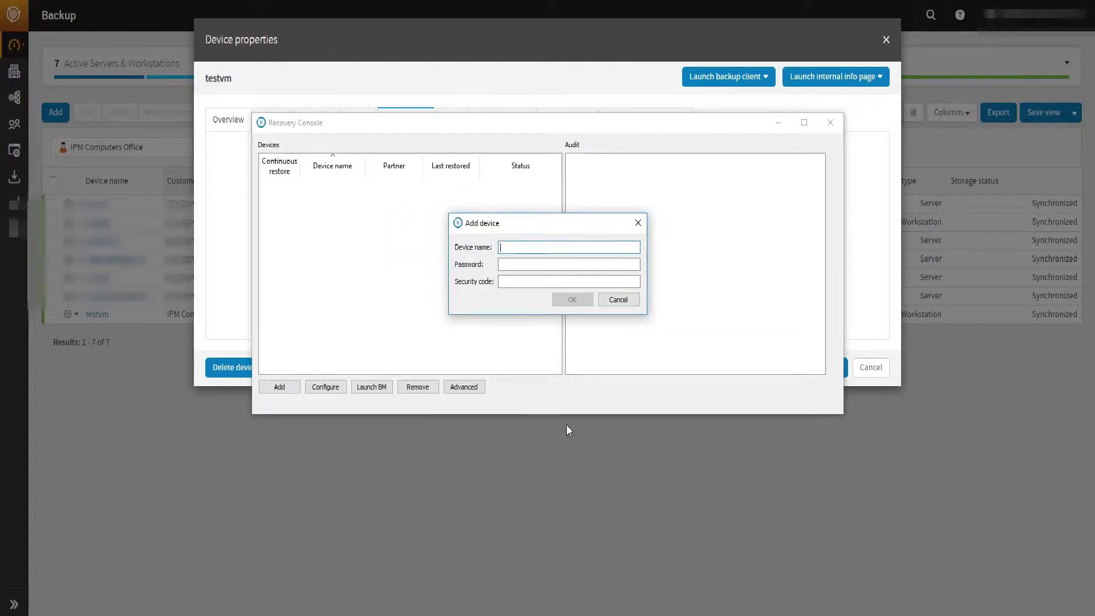
text(testvm)
key(Tab)
key(ctrl+v)
key(Tab)
text(1234567890123)
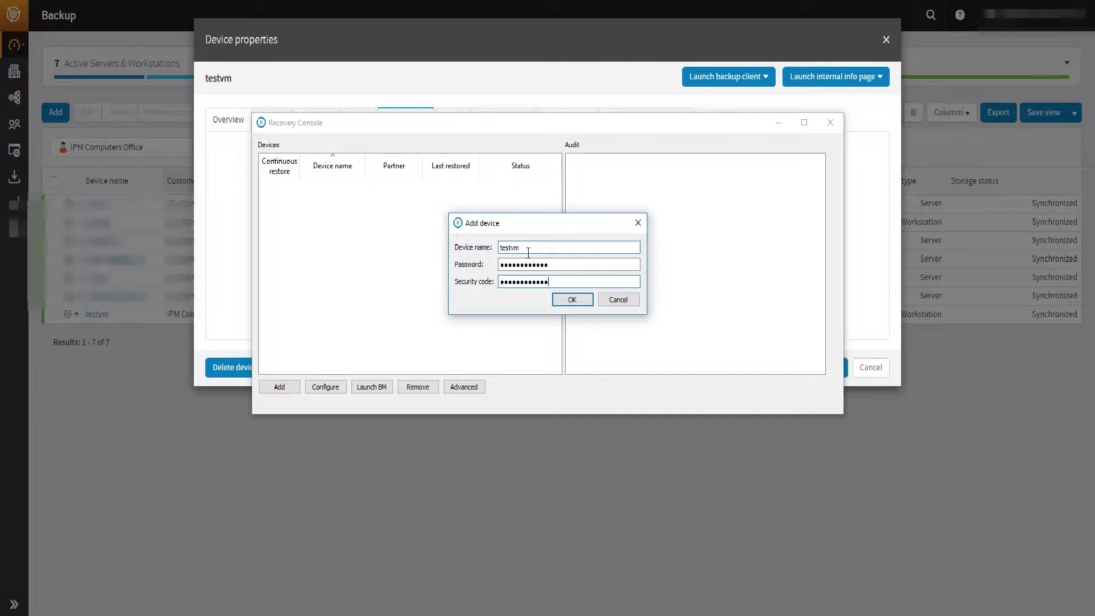
click(583, 303)
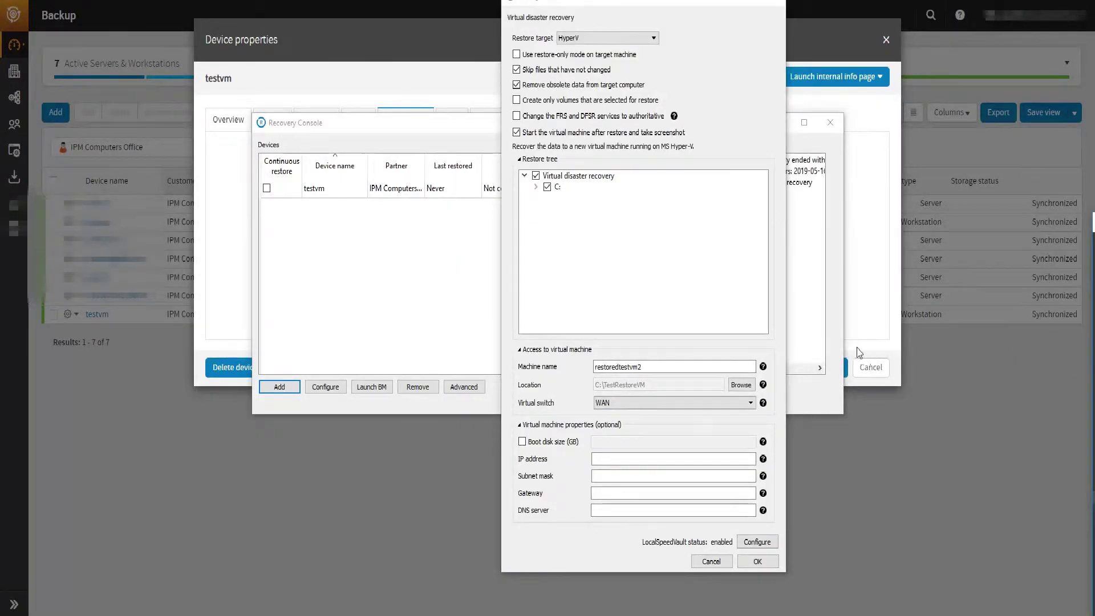
- Confirm the virtual disaster recovery settings and start testvm's recovery immediately
click(757, 561)
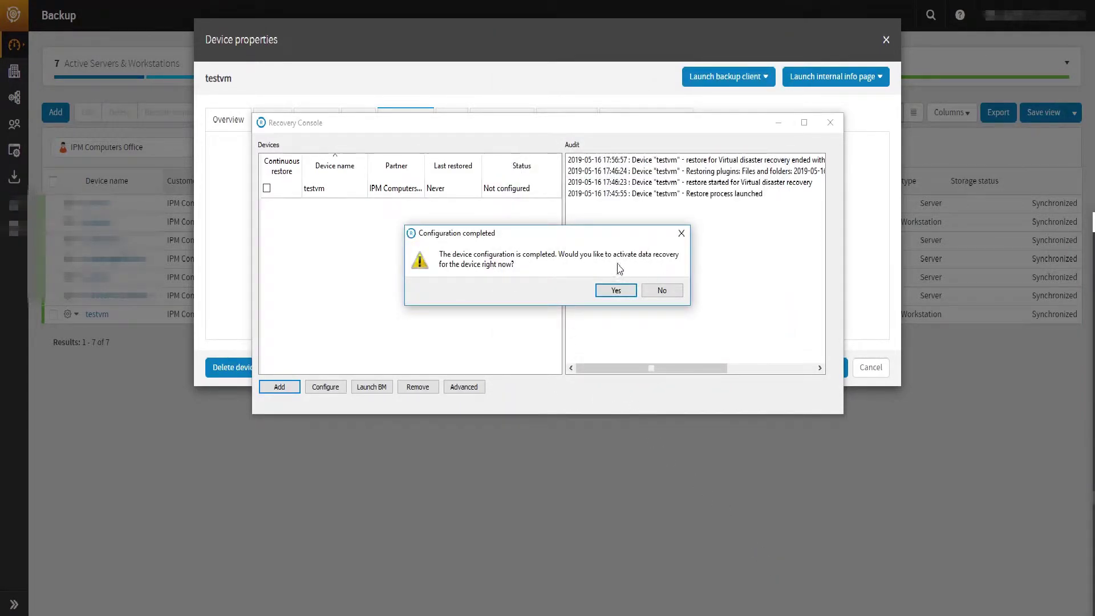
click(606, 289)
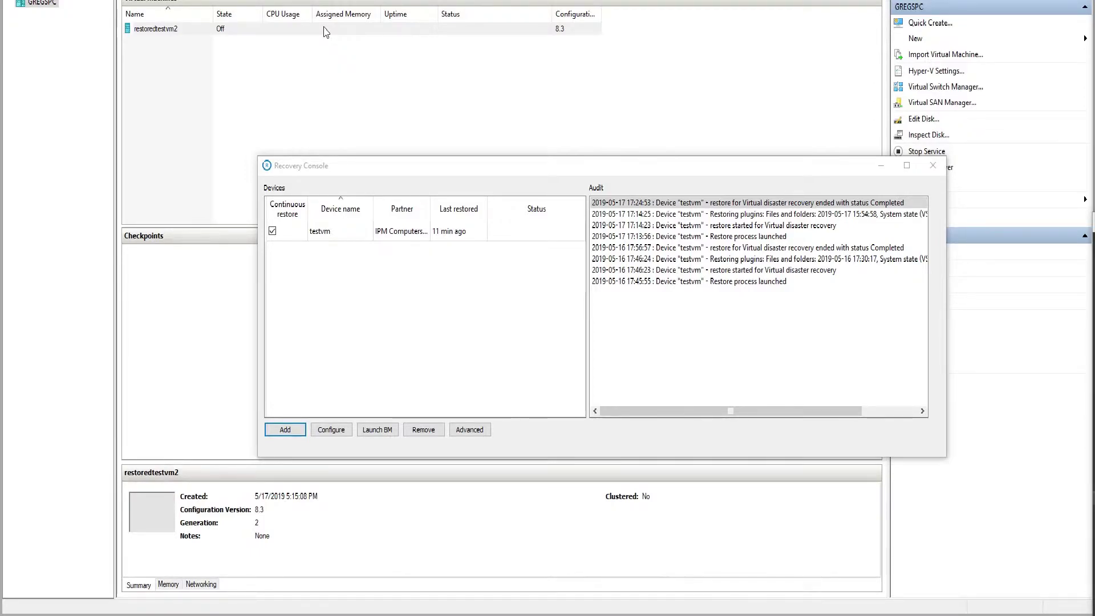
- Create a checkpoint of restoredtestvm2 and open a connection to it
click(143, 30)
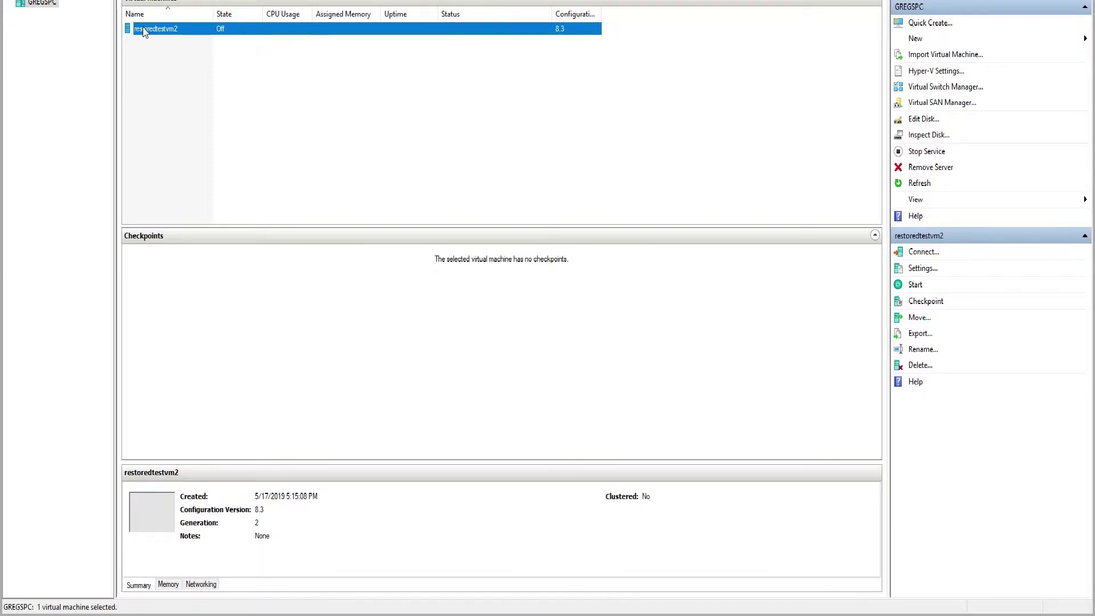
right_click(181, 37)
click(213, 77)
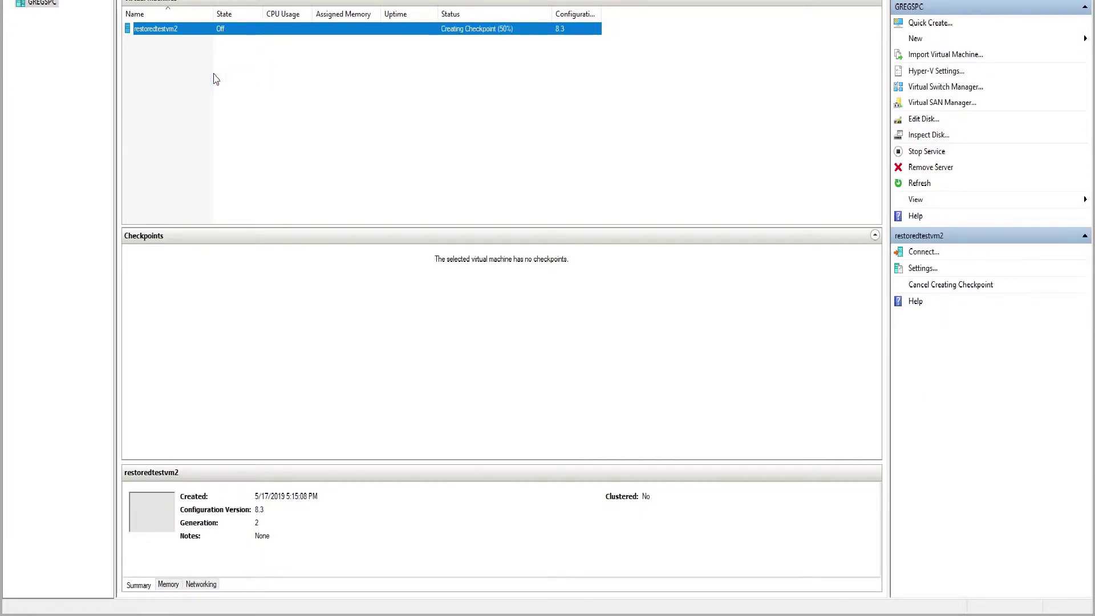
right_click(189, 39)
click(201, 45)
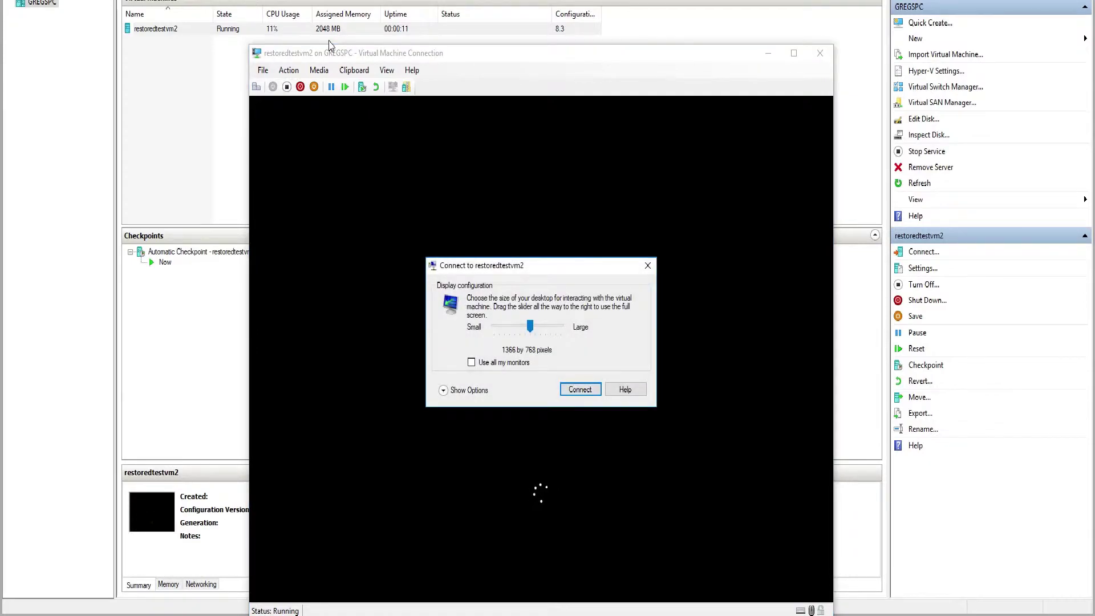
- Connect to restoredtestvm2 and launch Backup Manager from its Start menu
click(580, 390)
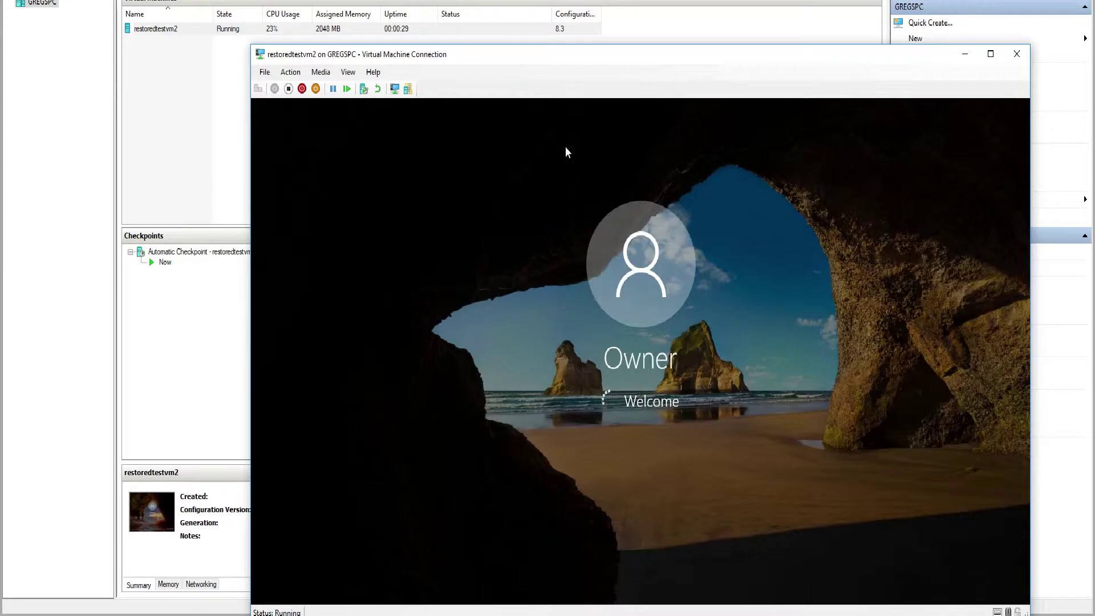
drag(552, 66, 539, 55)
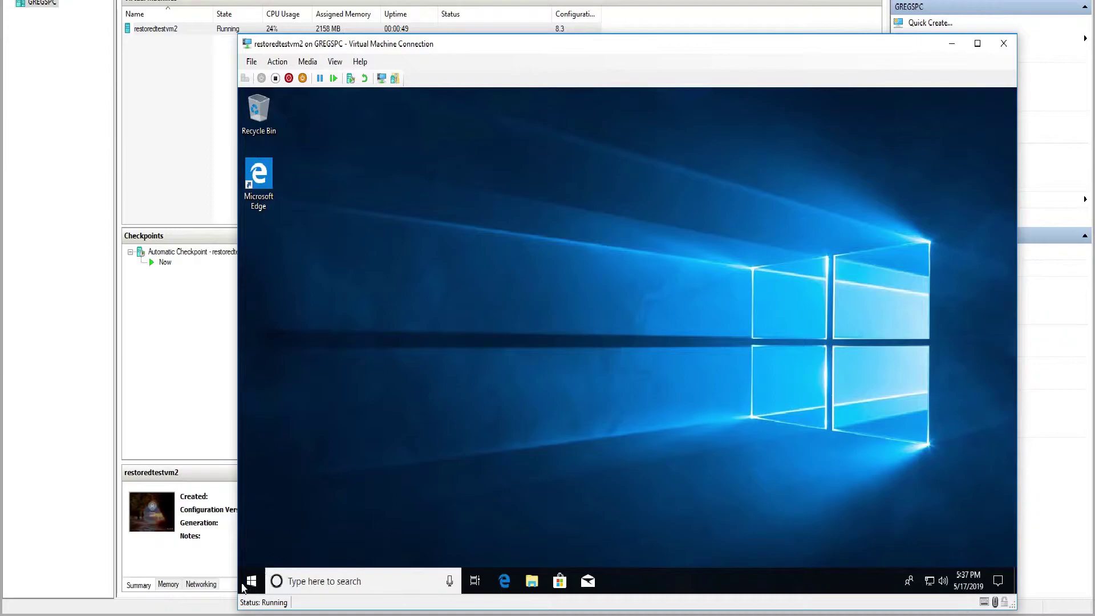
key(super)
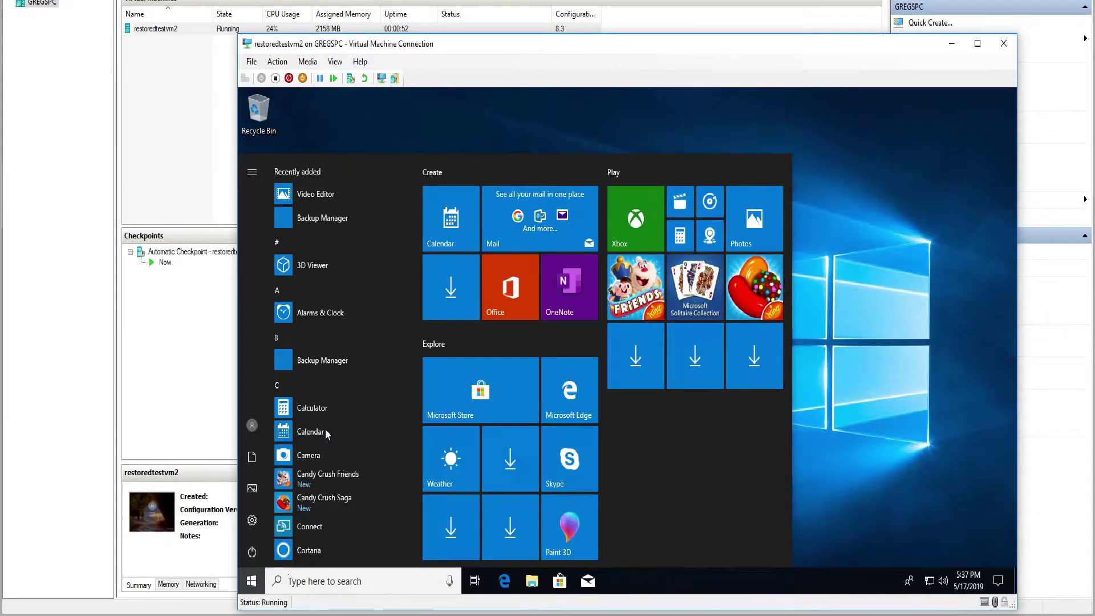
click(314, 220)
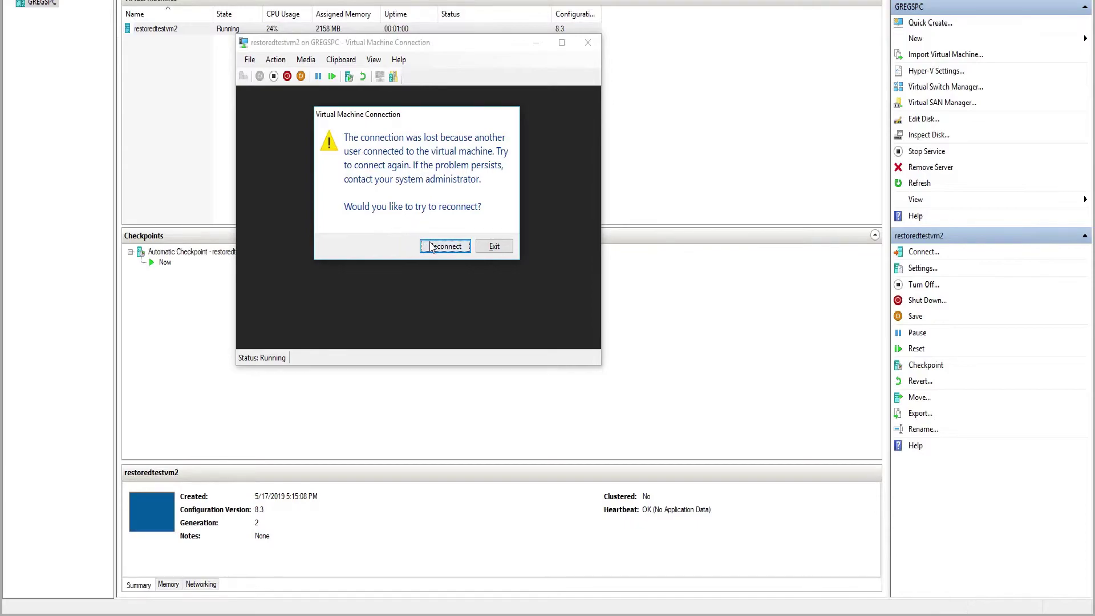
- Reconnect to restoredtestvm2 and sign in from its Windows lock screen
click(431, 245)
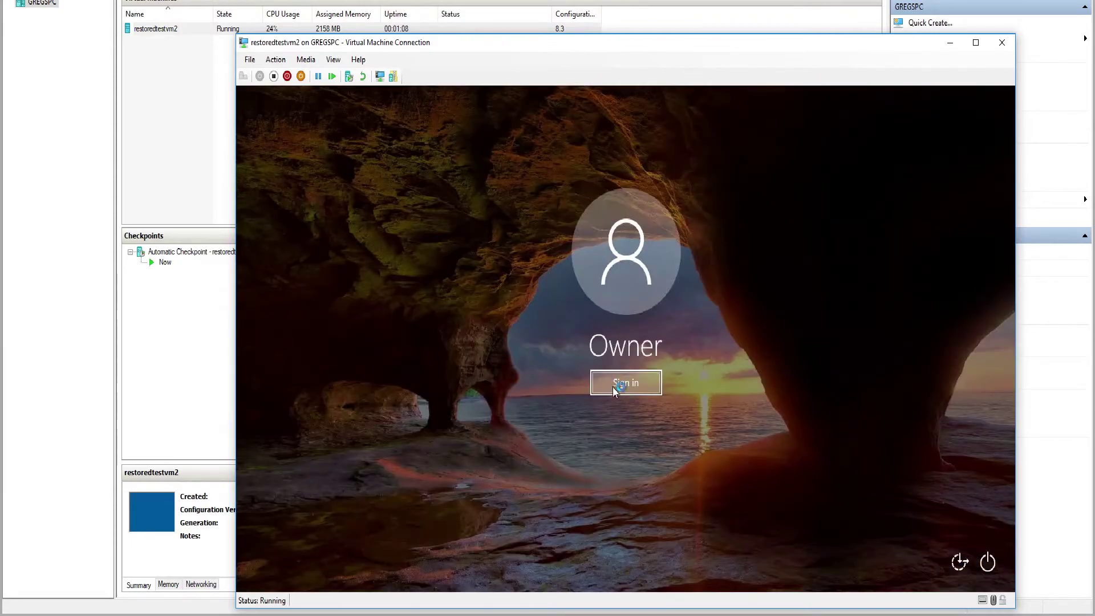
click(640, 391)
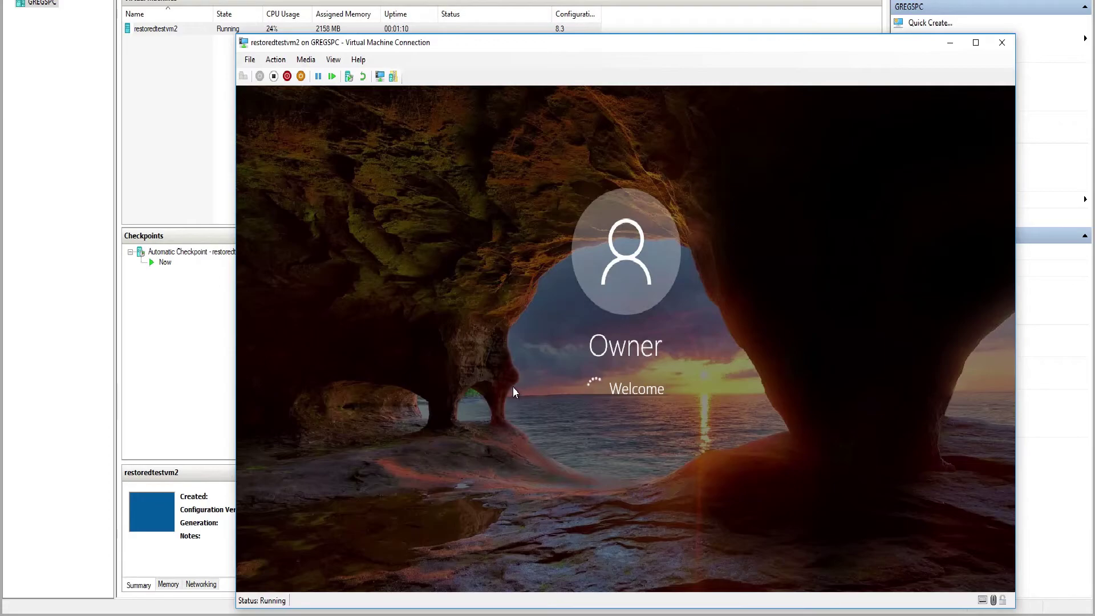